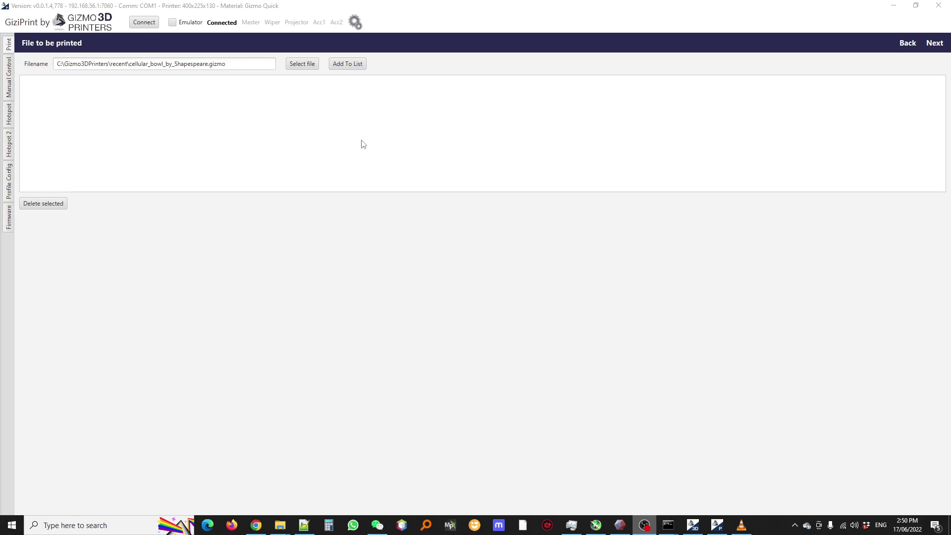
Enable the Emulator option and connect to the emulated printer.
click(173, 22)
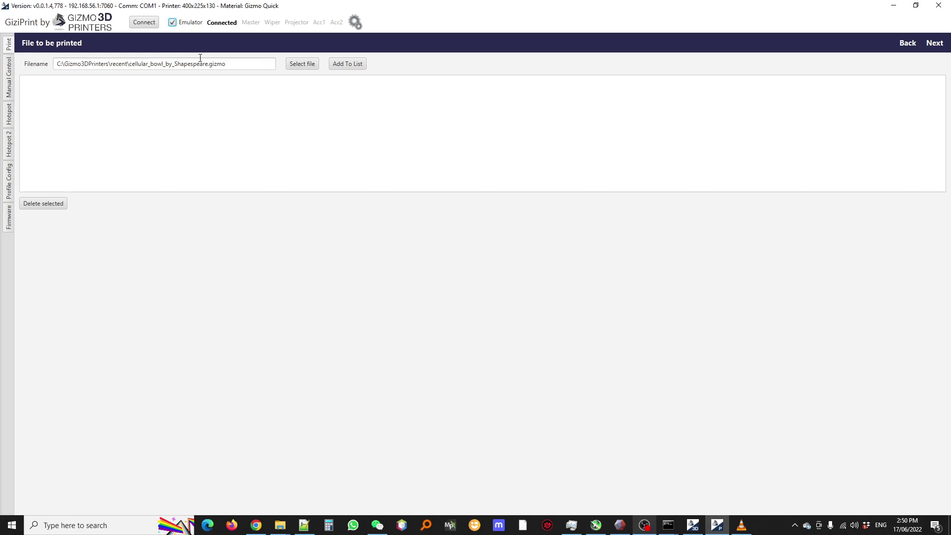
click(145, 23)
click(309, 67)
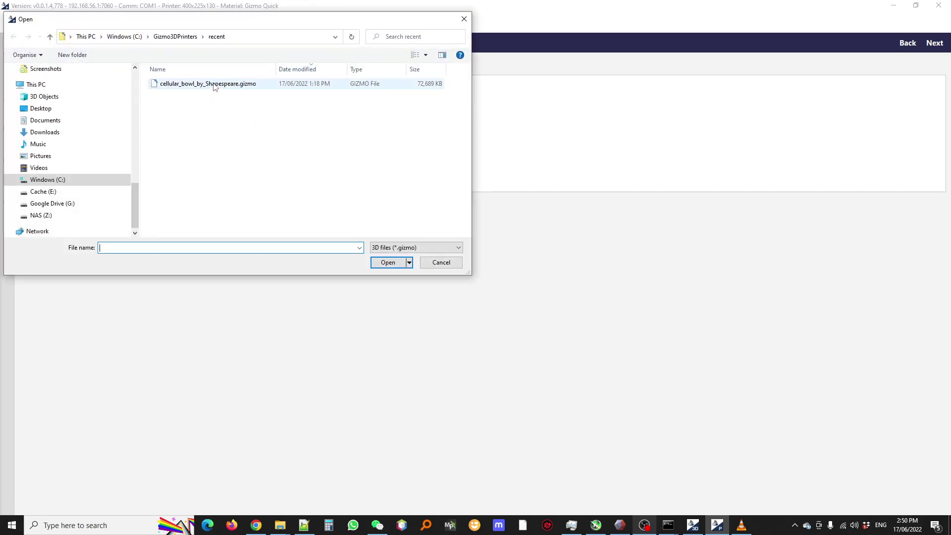
click(214, 84)
click(386, 262)
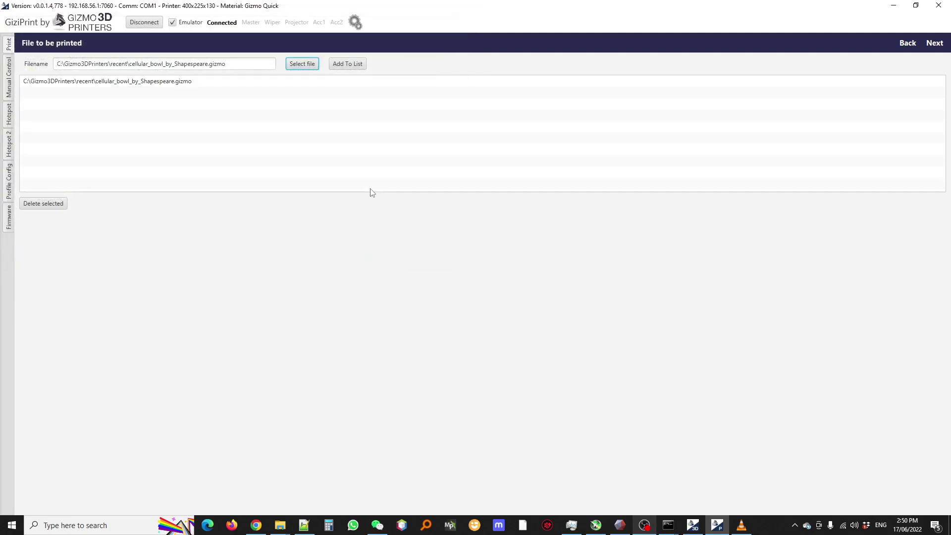
click(250, 82)
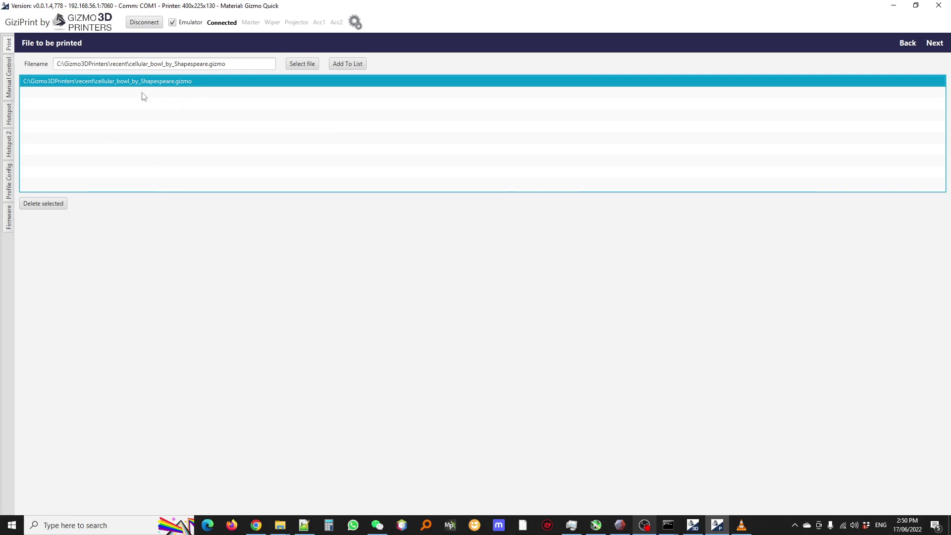
click(50, 204)
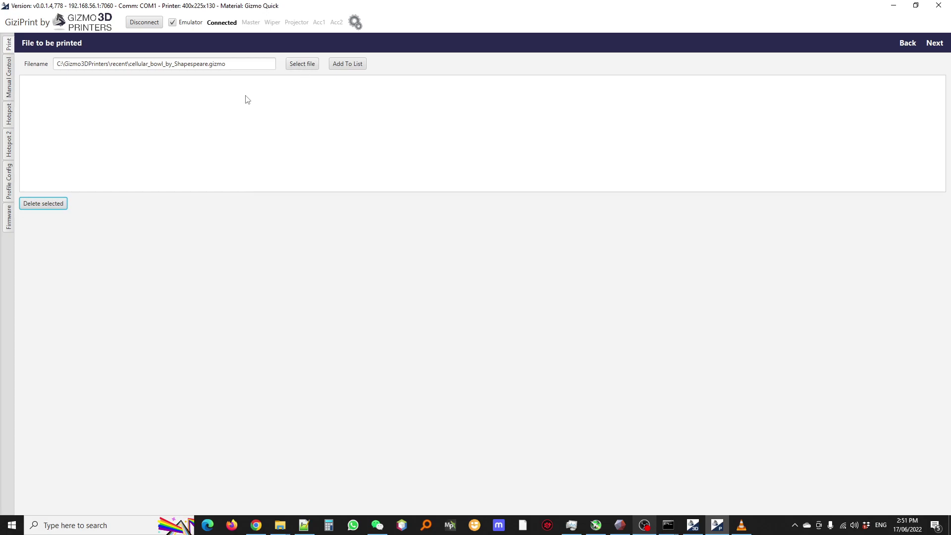
Queue cellular_bowl_by_Shapespeare.gizmo for printing through Select file.
click(150, 128)
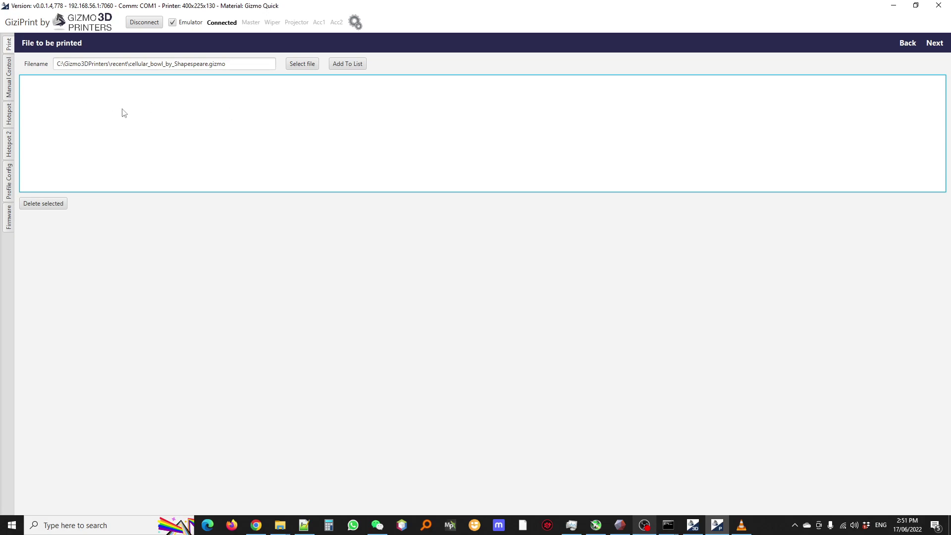
click(302, 64)
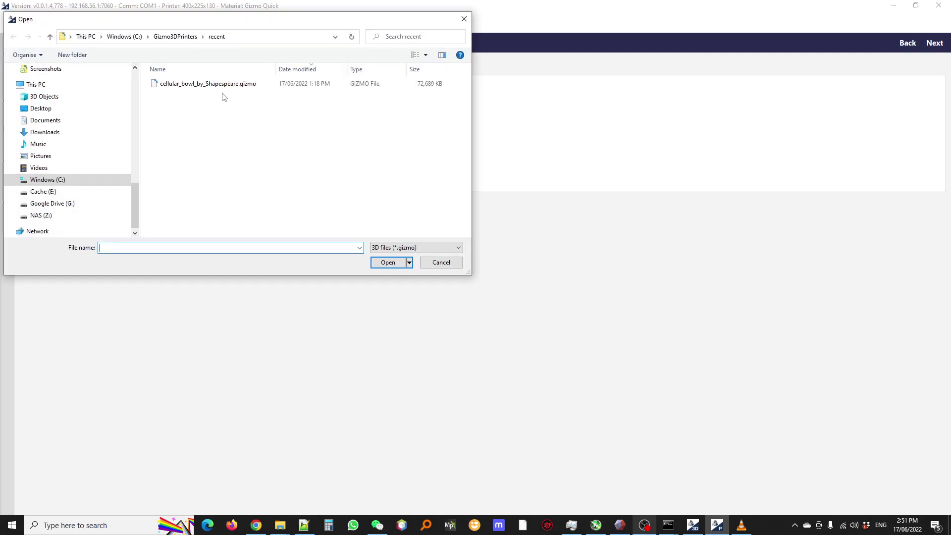
double_click(222, 90)
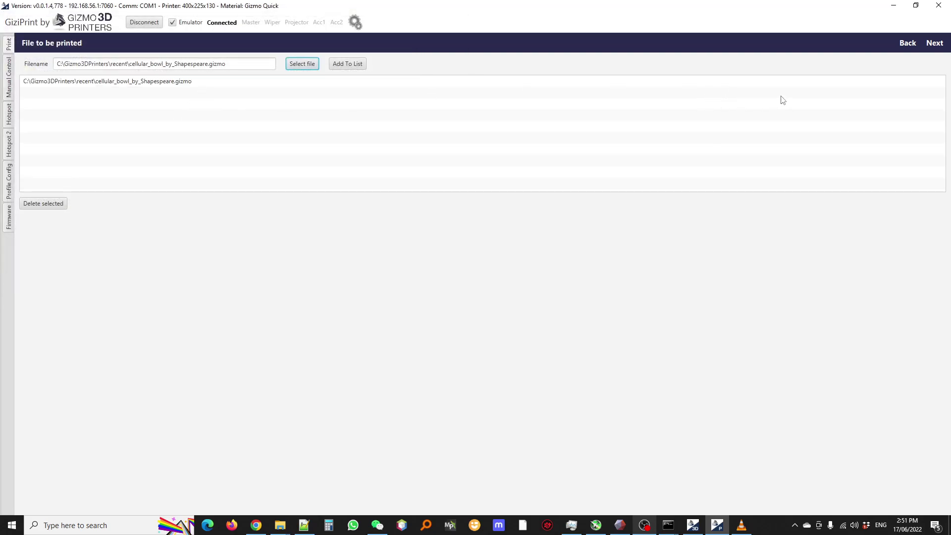
Advance to the file information page showing printer 400x225x130 and Gizmo Quick material.
click(935, 43)
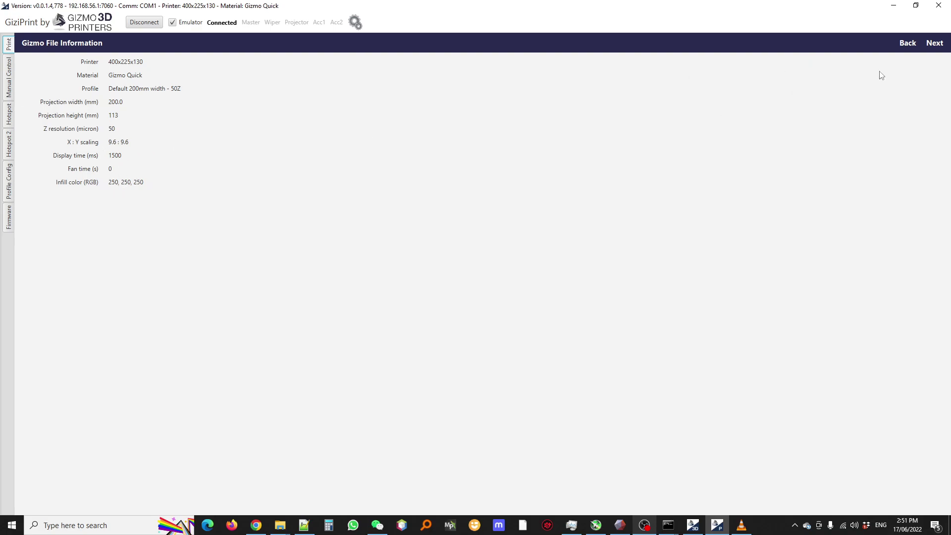
On Calibration Settings, project the calibration image in white, then red, then white again.
click(935, 43)
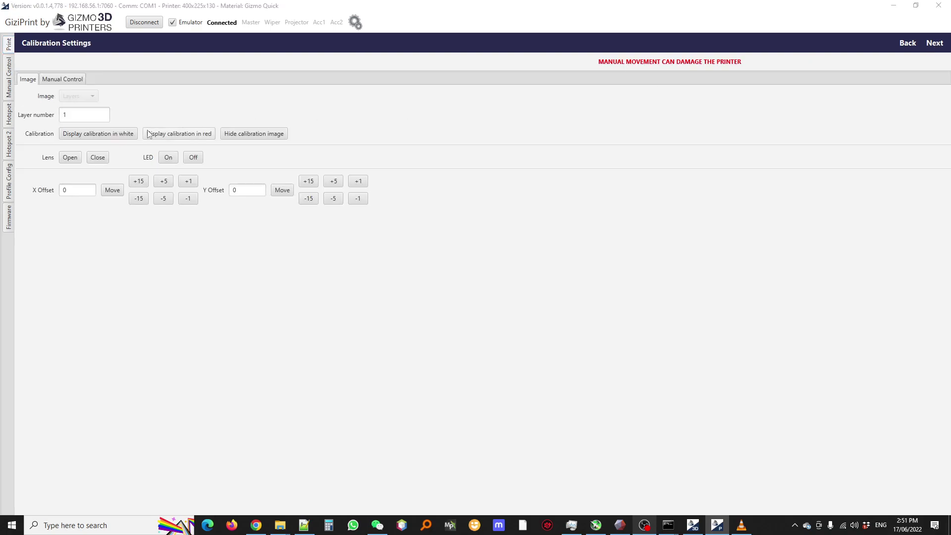
click(118, 134)
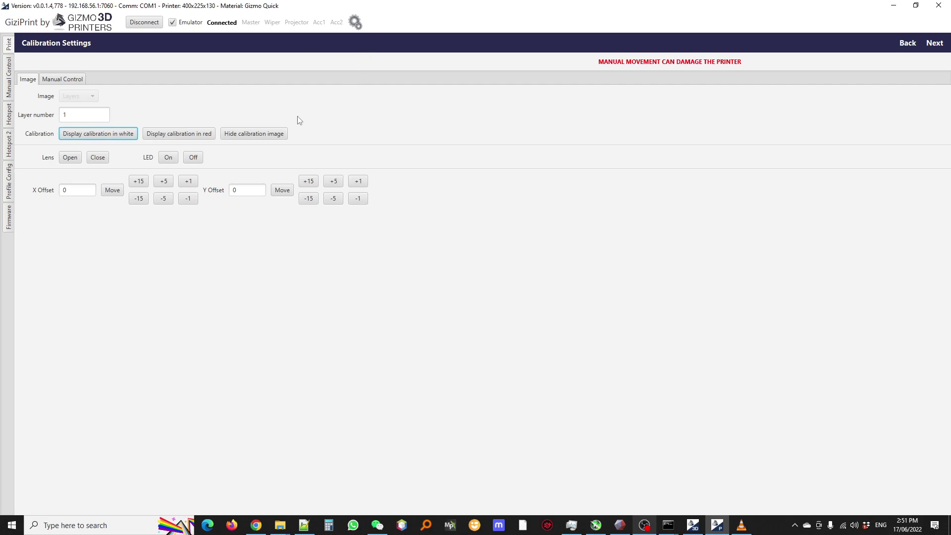
click(195, 135)
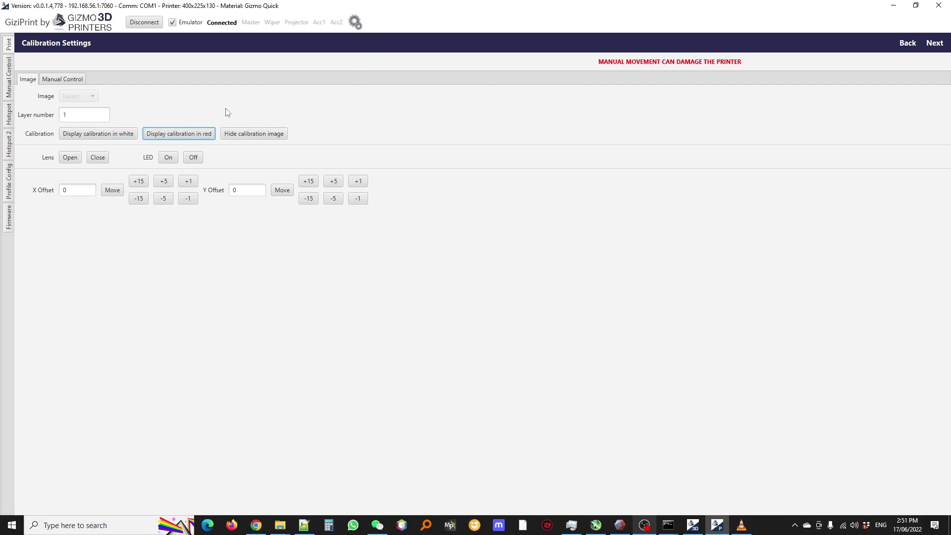
click(193, 136)
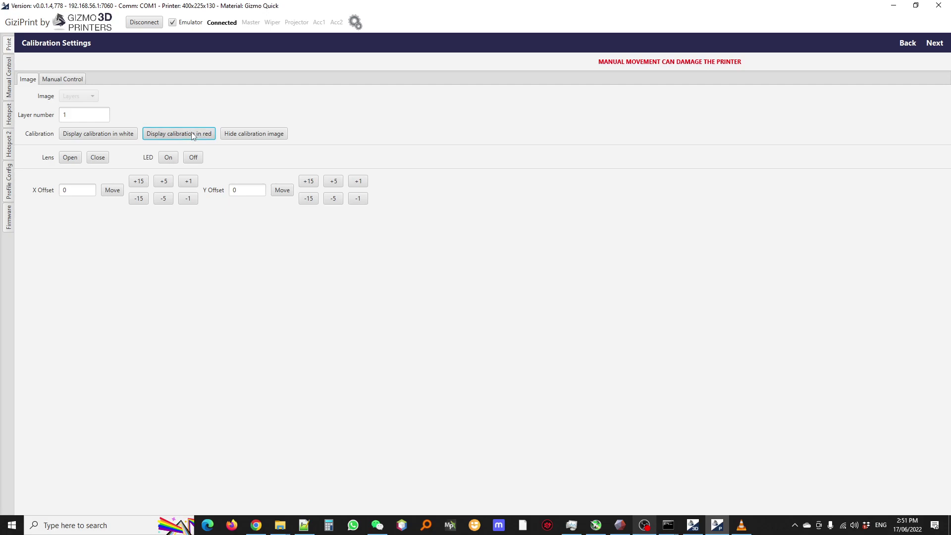
click(118, 137)
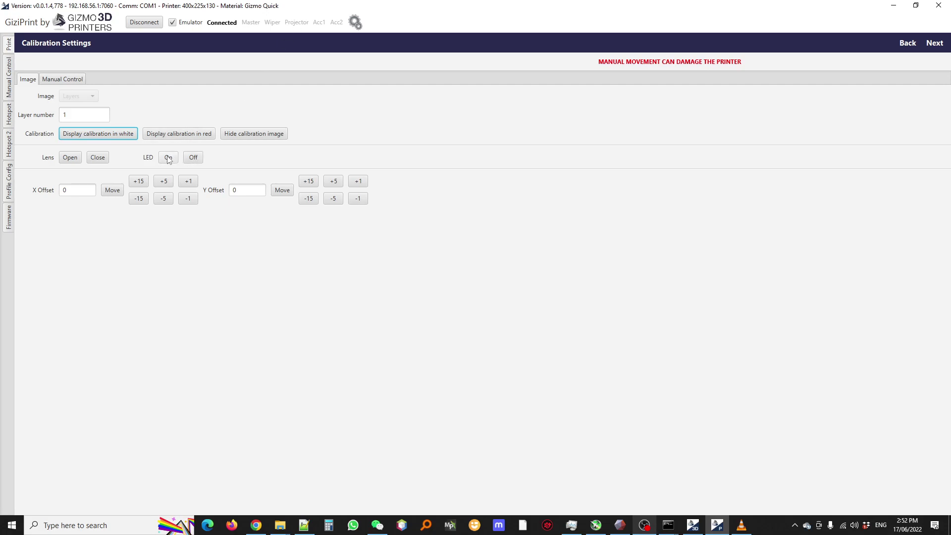
Shift the calibration image's X offset in ±15 steps, returning it to 0.0.
click(138, 199)
click(139, 198)
click(139, 181)
click(138, 181)
click(139, 181)
click(139, 181)
click(139, 198)
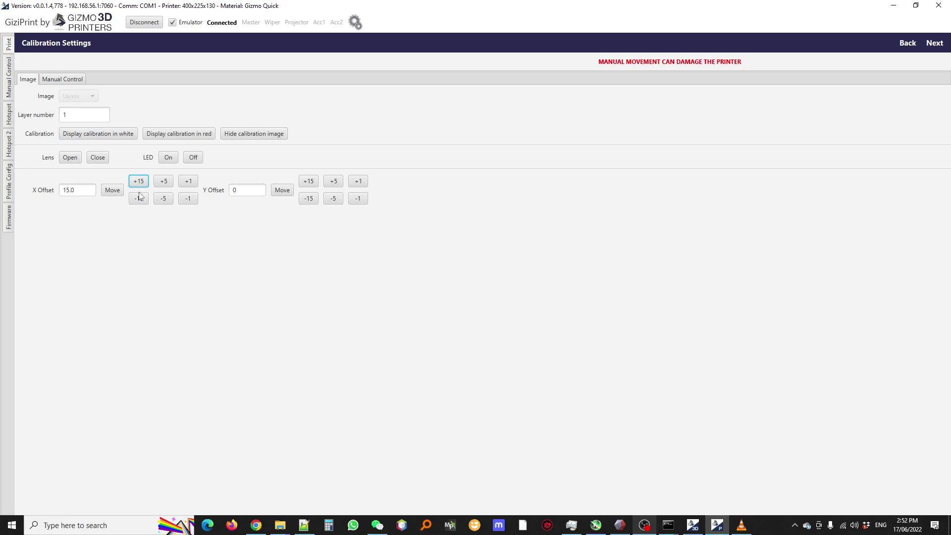
click(138, 198)
click(139, 181)
Shift the Y offset up and down in ±15 steps, ending back at 0.0.
click(138, 199)
click(309, 199)
click(308, 199)
click(309, 198)
click(310, 183)
click(308, 199)
click(308, 200)
click(308, 182)
click(308, 182)
click(309, 182)
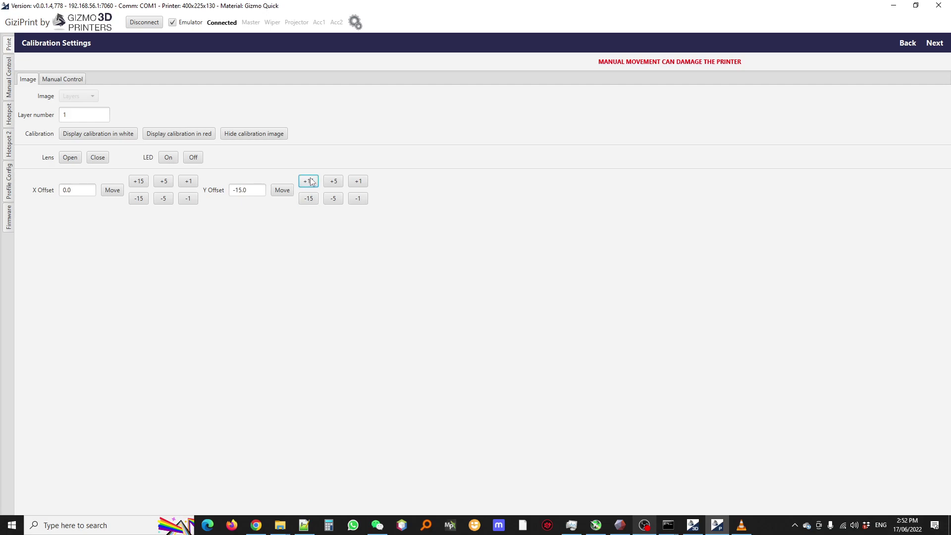
click(308, 182)
click(308, 182)
click(308, 198)
Check the jog controls, return to the Image tab, and advance to the 605-layer Printing page.
click(63, 79)
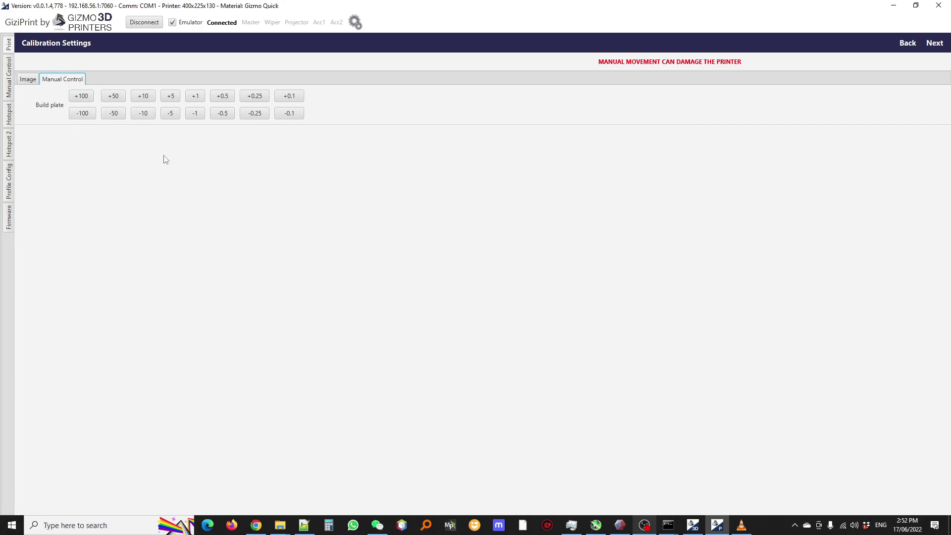
click(29, 80)
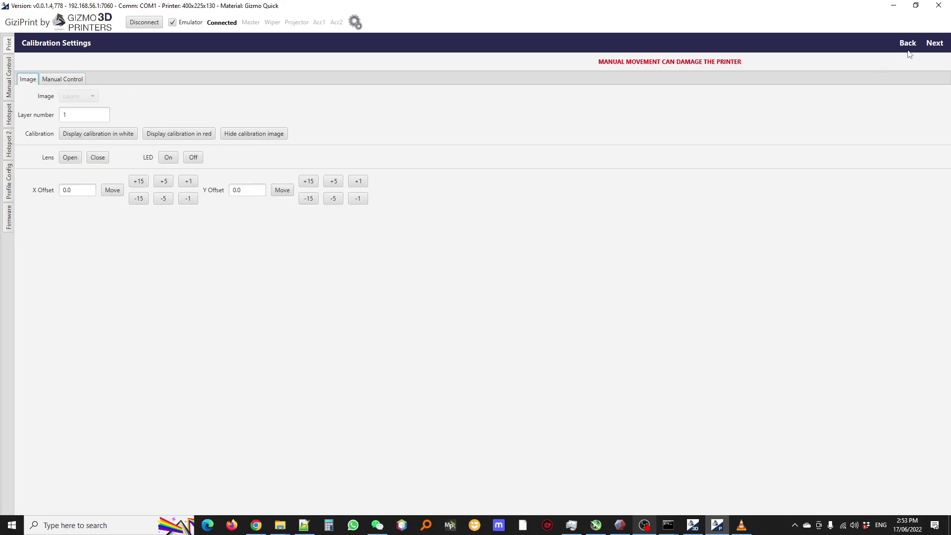
click(935, 43)
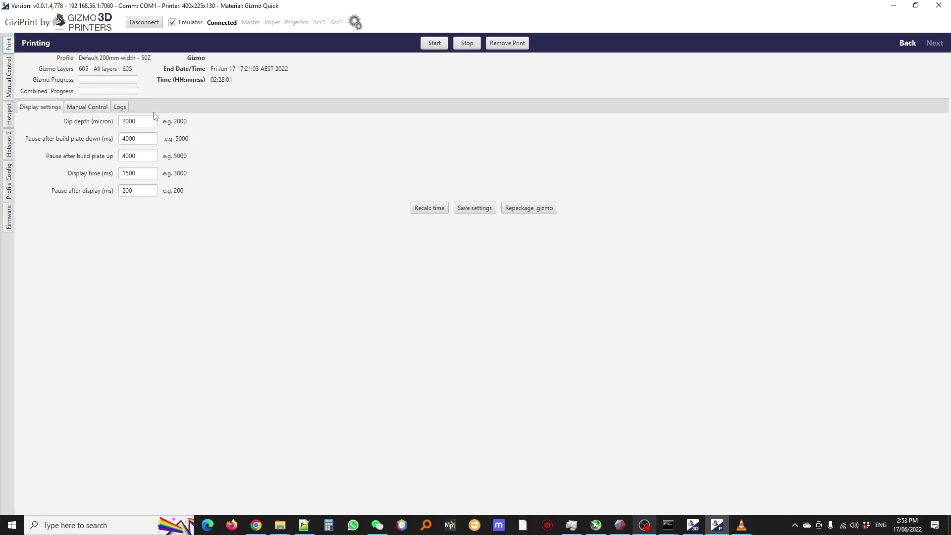
key(Tab)
key(Tab)
click(145, 156)
click(148, 121)
click(138, 156)
click(87, 107)
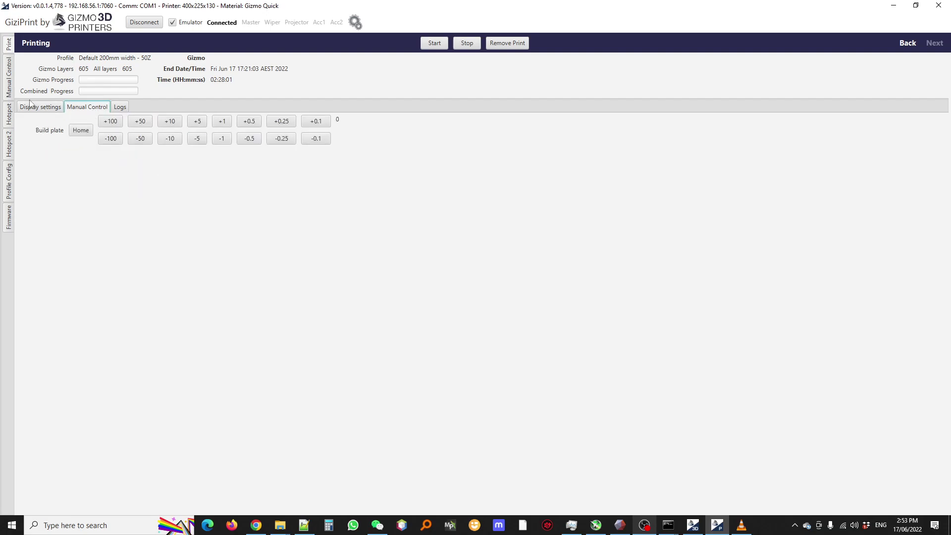
click(40, 108)
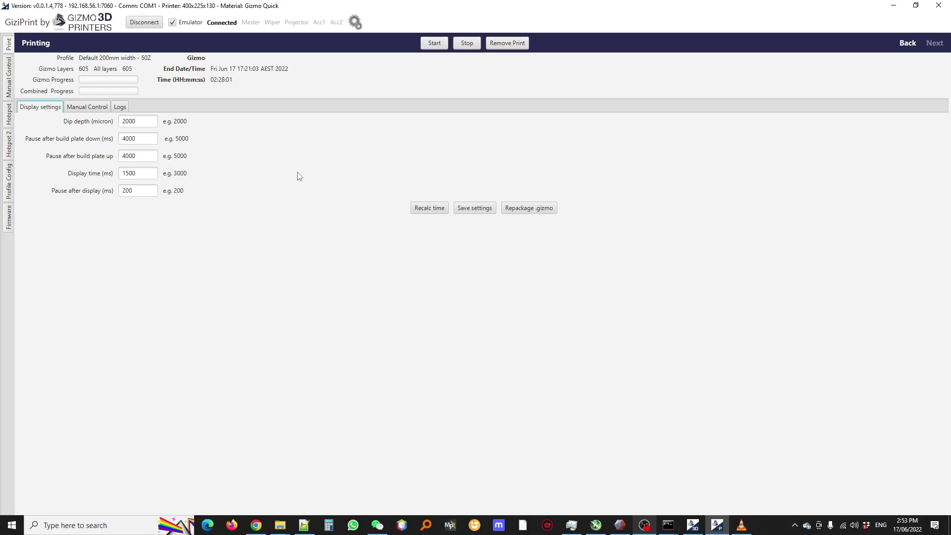
Start printing cellular_bowl_by_Shapespeare.gizmo and confirm the started message with OK.
click(431, 43)
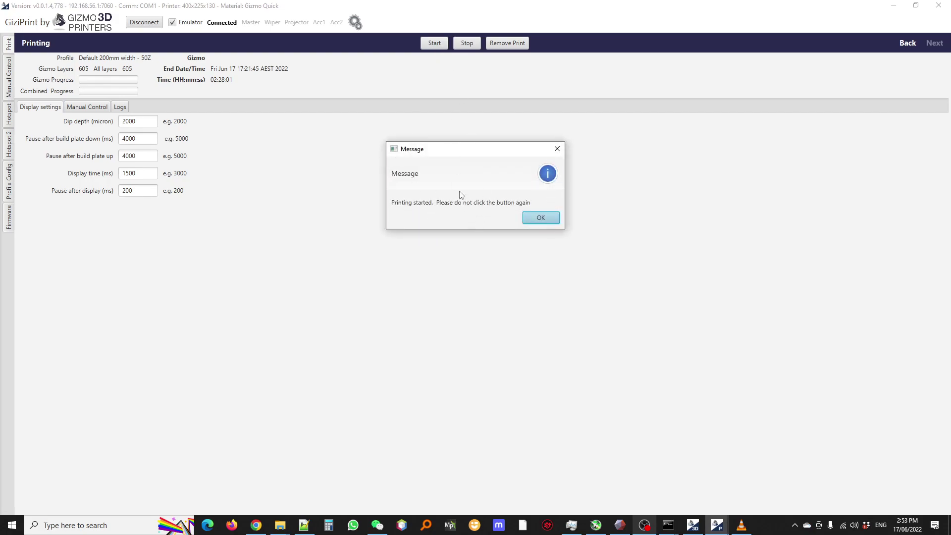
click(546, 219)
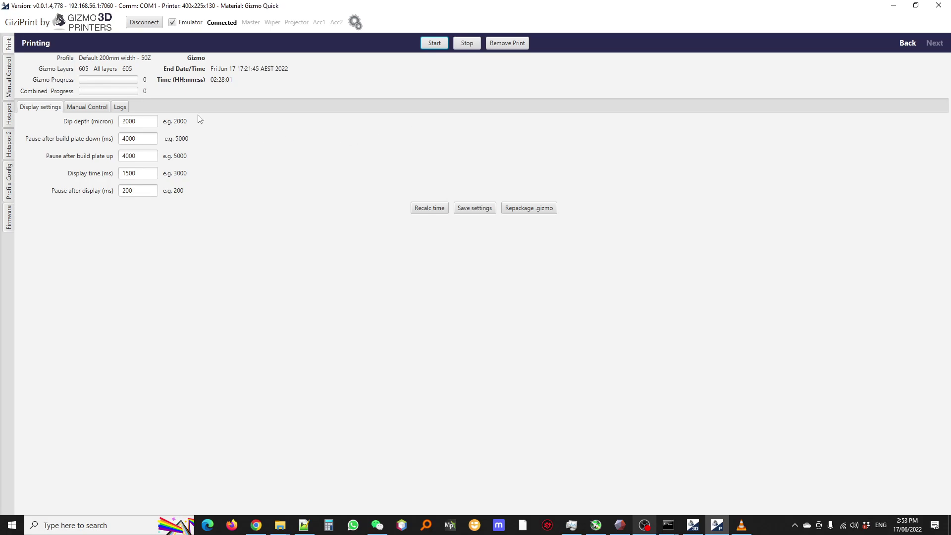
Stop the print at 0 progress and remove it from the Printing page.
click(469, 44)
click(512, 44)
Raise the build plate by +10 in Manual Control, then return to Display settings.
click(101, 108)
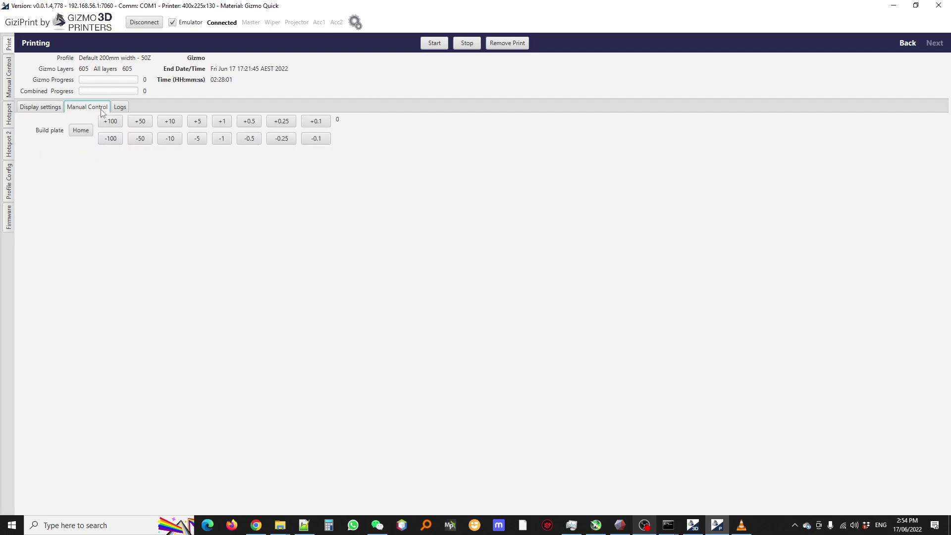
click(172, 123)
click(48, 107)
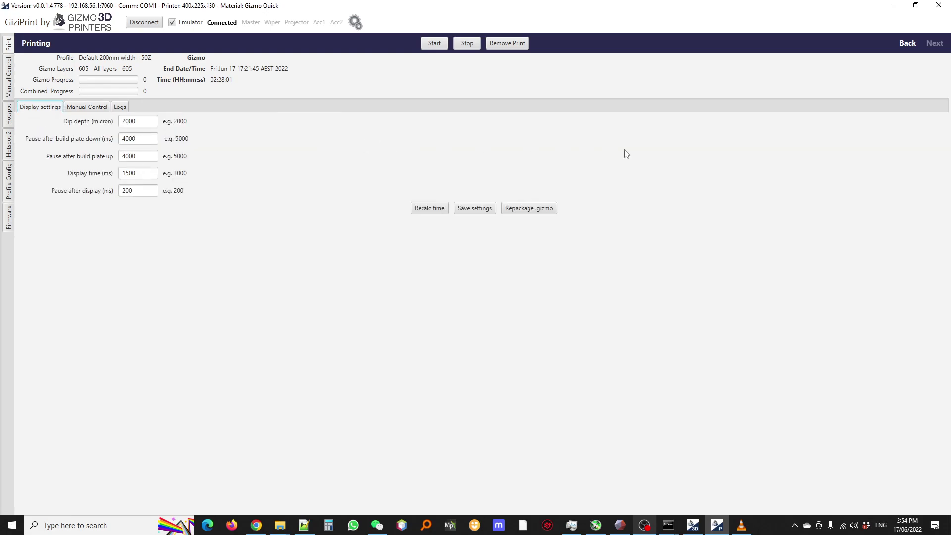